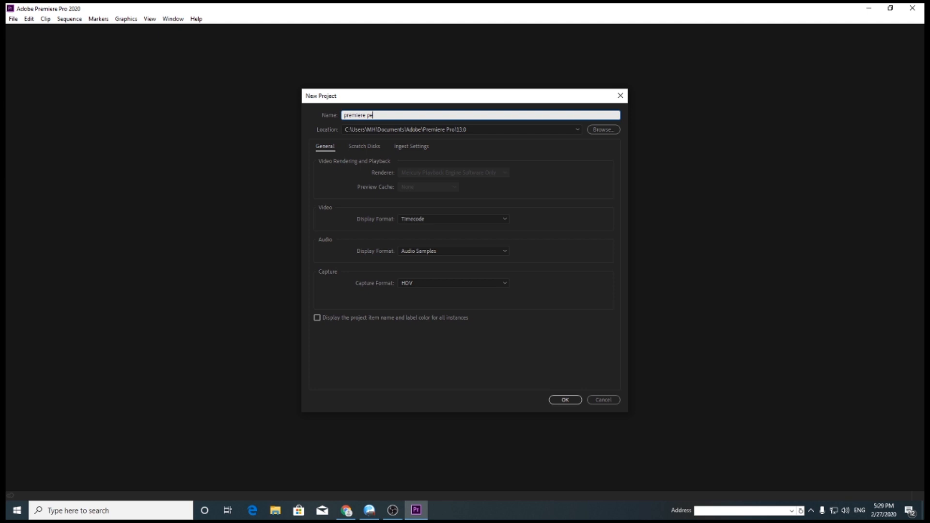
- Name the new project premiere pro, create it in the Desktop's My Project folder, and switch to the Editing workspace
{"action": "key", "text": "BackSpace"}
{"action": "type", "text": "ro"}
{"action": "left_click", "coordinate": [373, 146]}
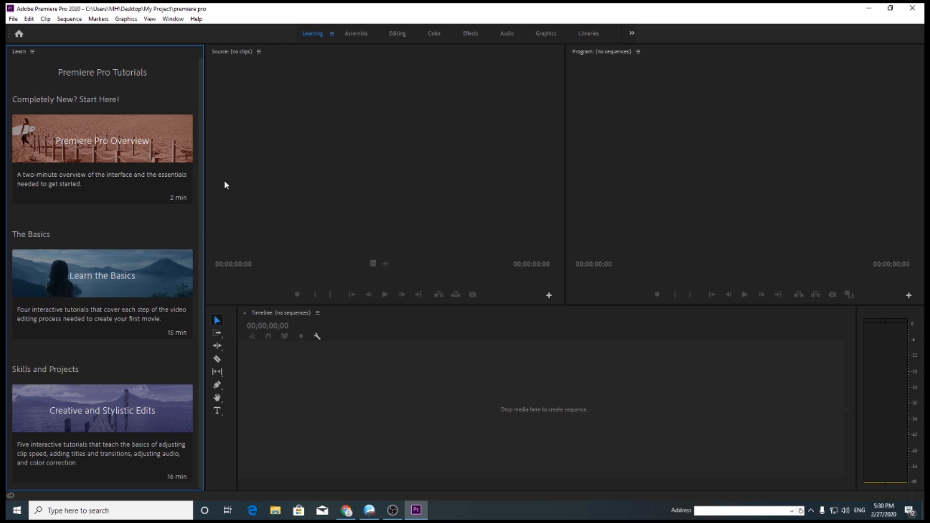
{"action": "left_click", "coordinate": [396, 33]}
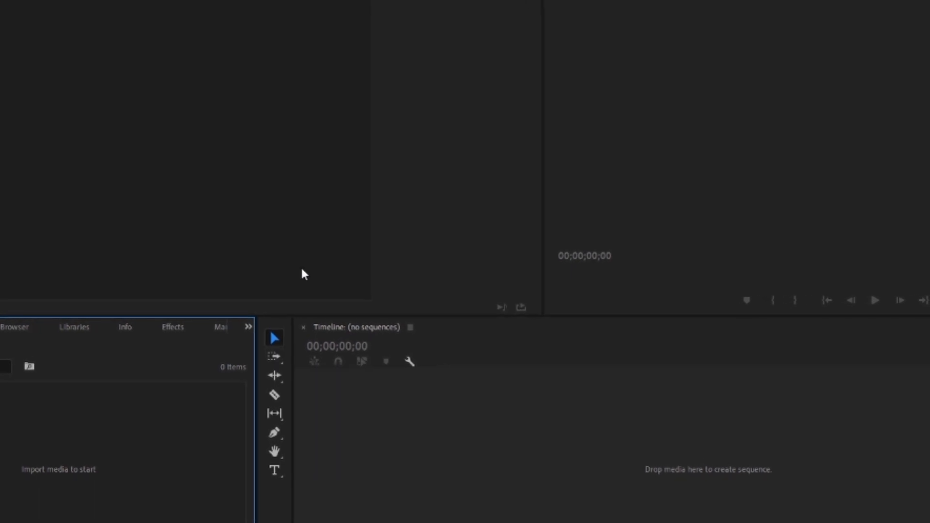
- Examine the timeline tools and their variants, from Track Select through Razor and Pen to Type, ending with the Selection tool
{"action": "left_click", "coordinate": [283, 366]}
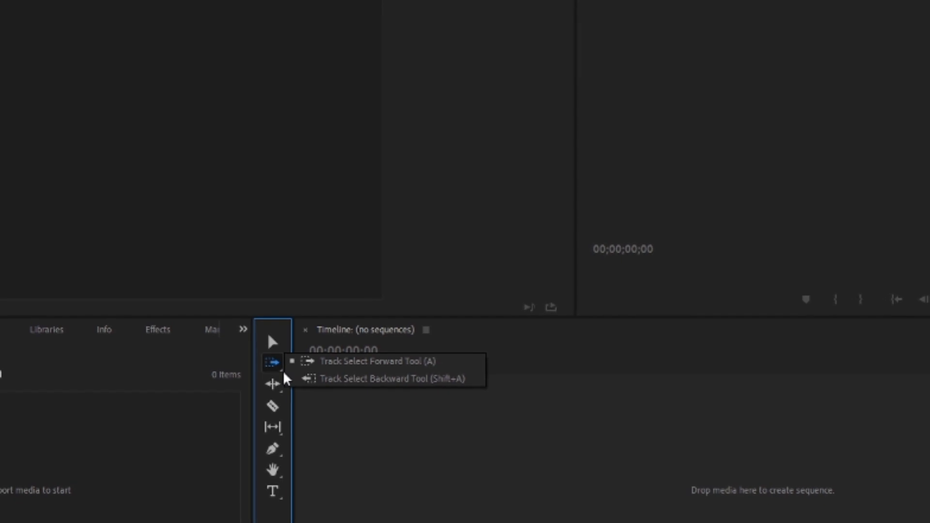
{"action": "left_click", "coordinate": [280, 393]}
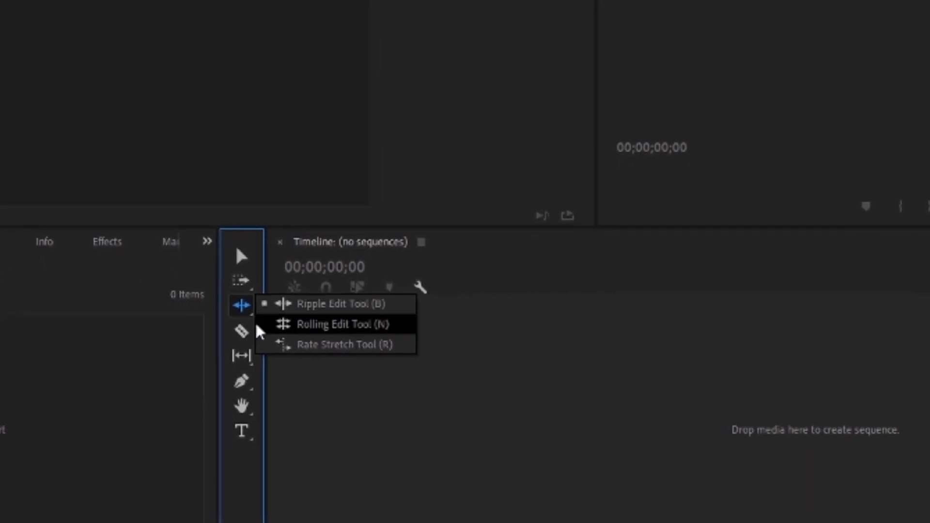
{"action": "left_click", "coordinate": [245, 336]}
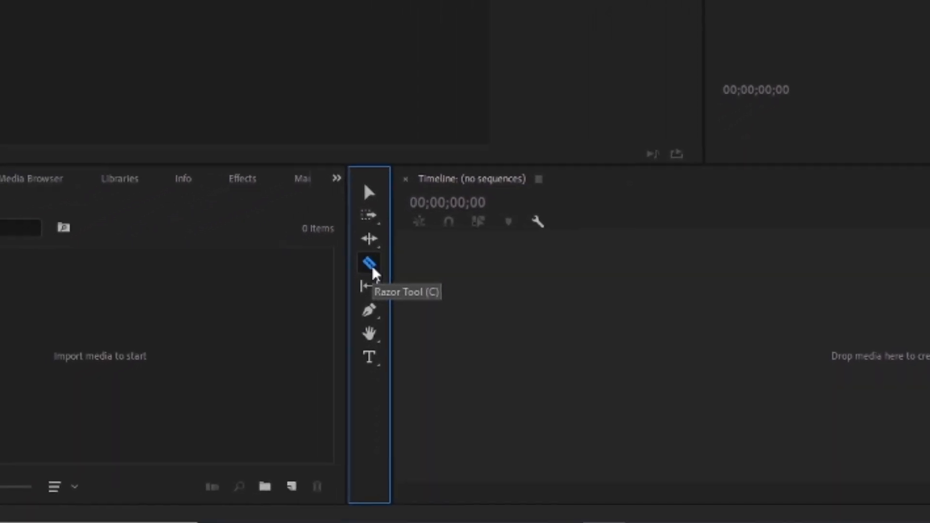
{"action": "left_click", "coordinate": [367, 286]}
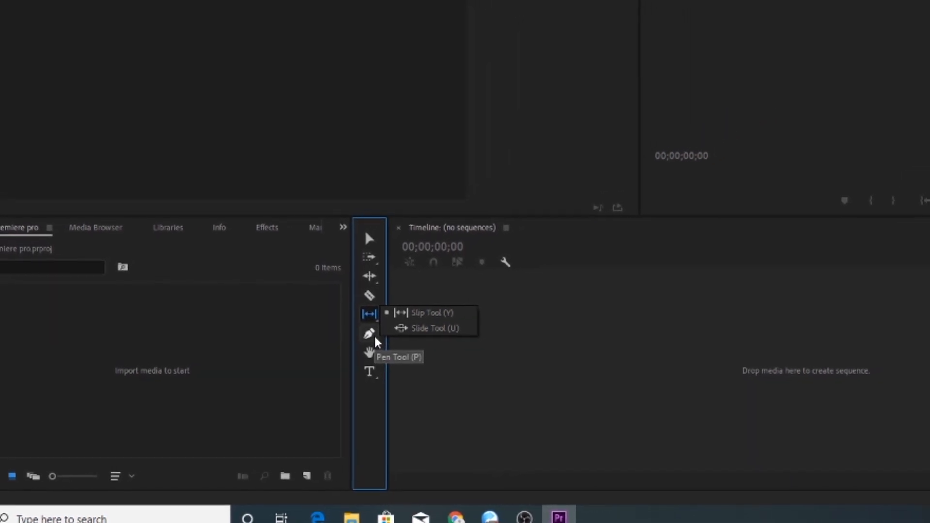
{"action": "left_click", "coordinate": [370, 334]}
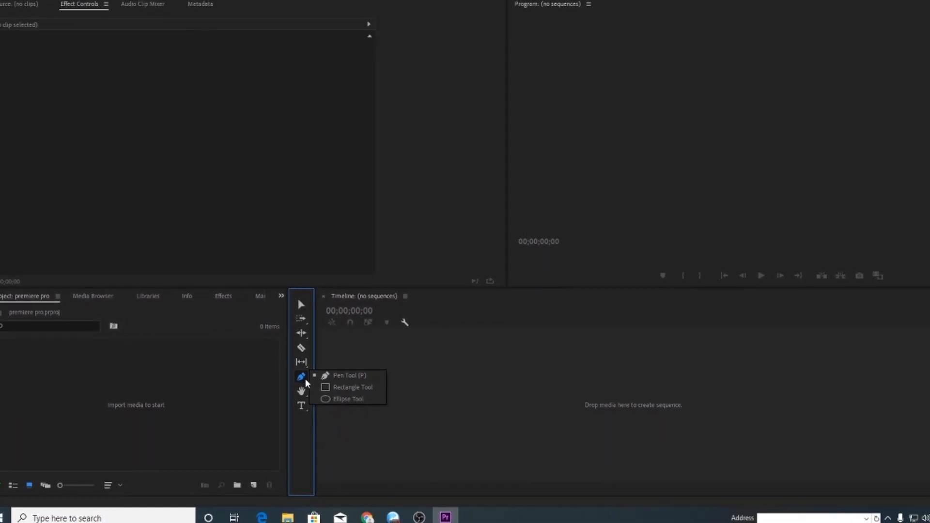
{"action": "left_click", "coordinate": [283, 405]}
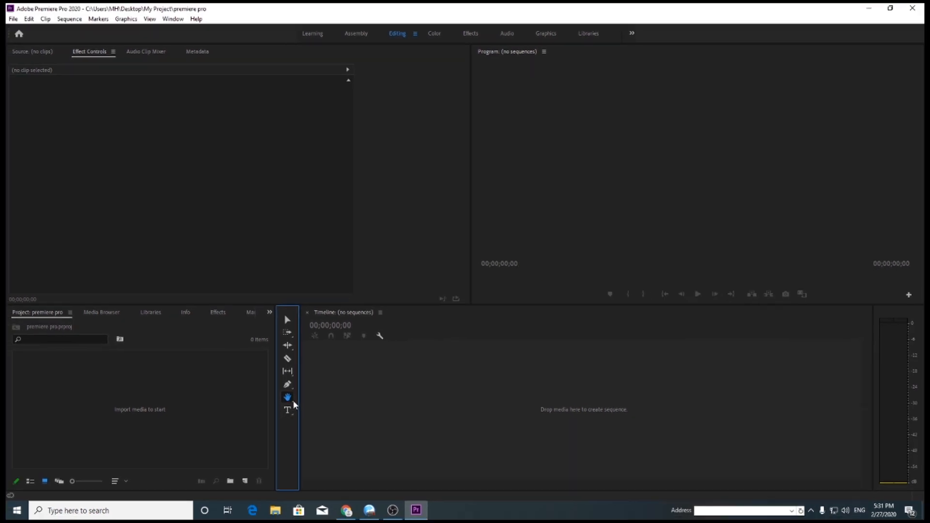
{"action": "left_click", "coordinate": [293, 405]}
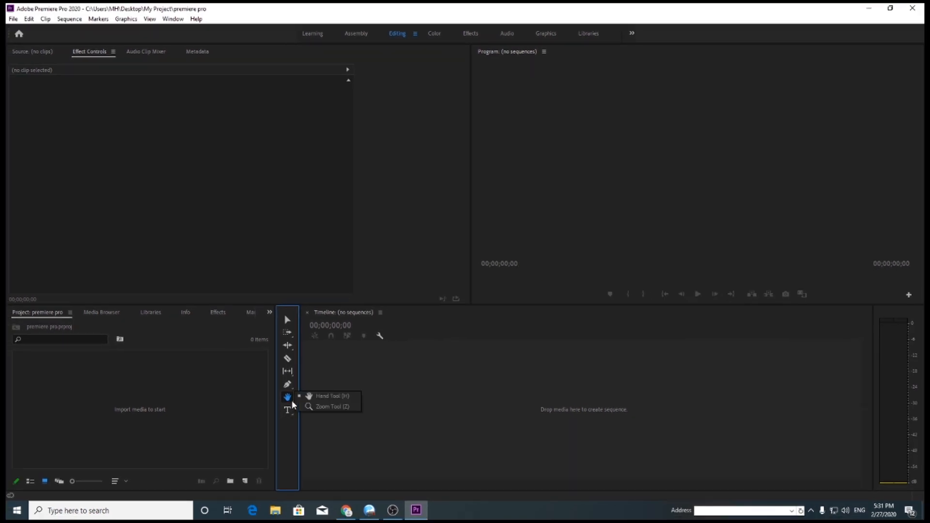
{"action": "left_click", "coordinate": [295, 415]}
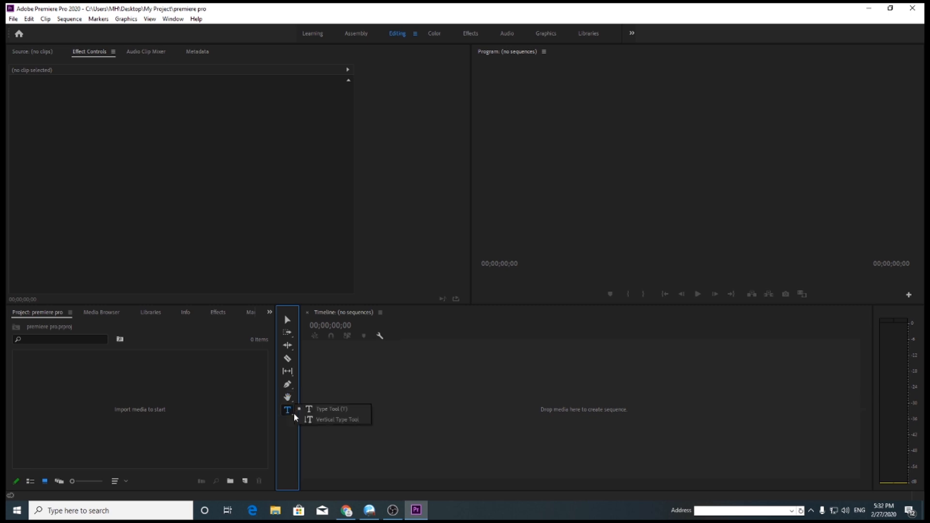
{"action": "left_click", "coordinate": [288, 320]}
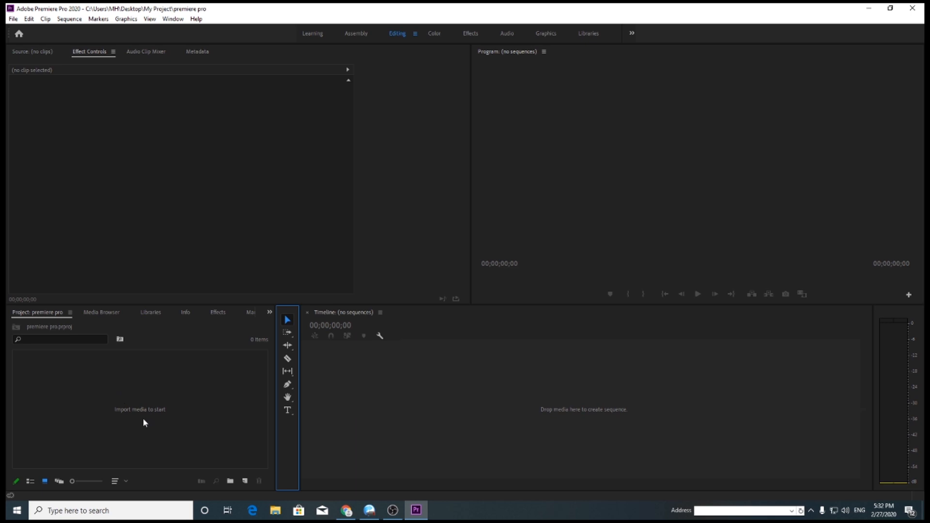
- Import the video named my file from the My Project folder into the project
{"action": "left_click", "coordinate": [143, 401]}
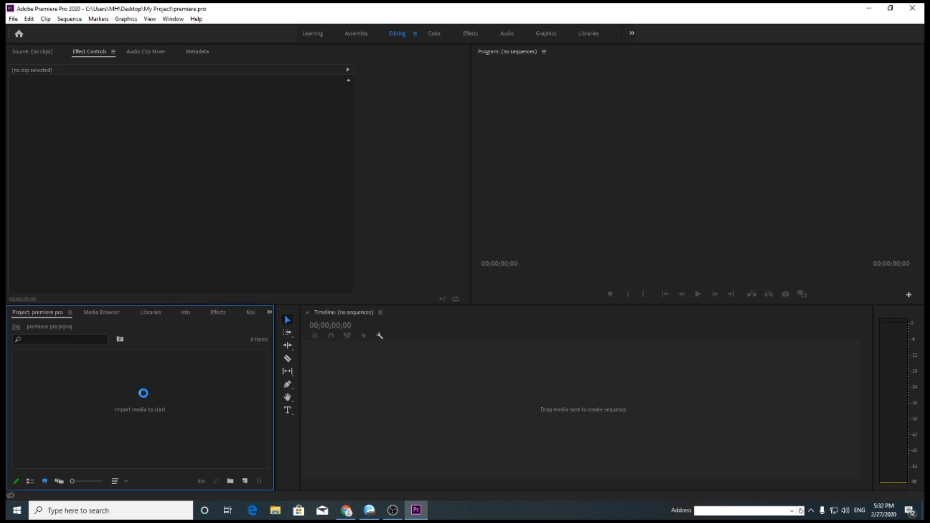
{"action": "double_click", "coordinate": [143, 392]}
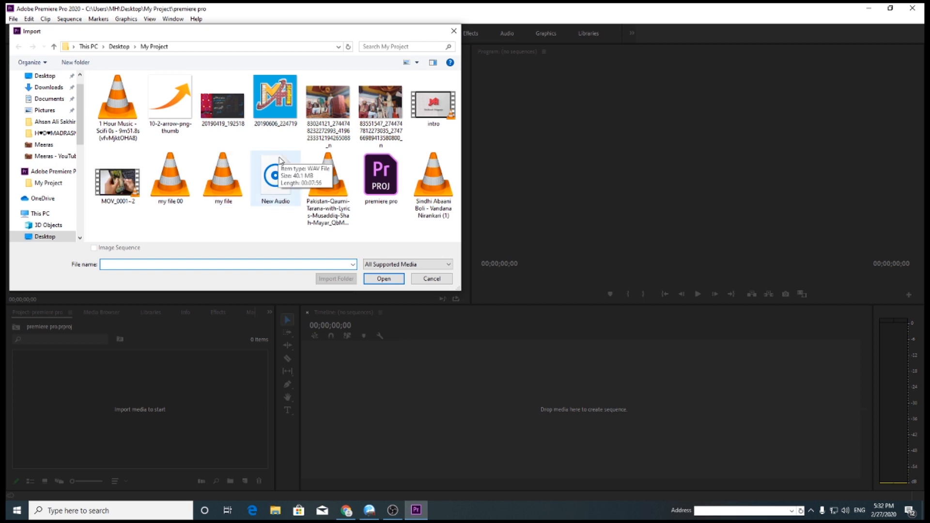
{"action": "left_click", "coordinate": [225, 174]}
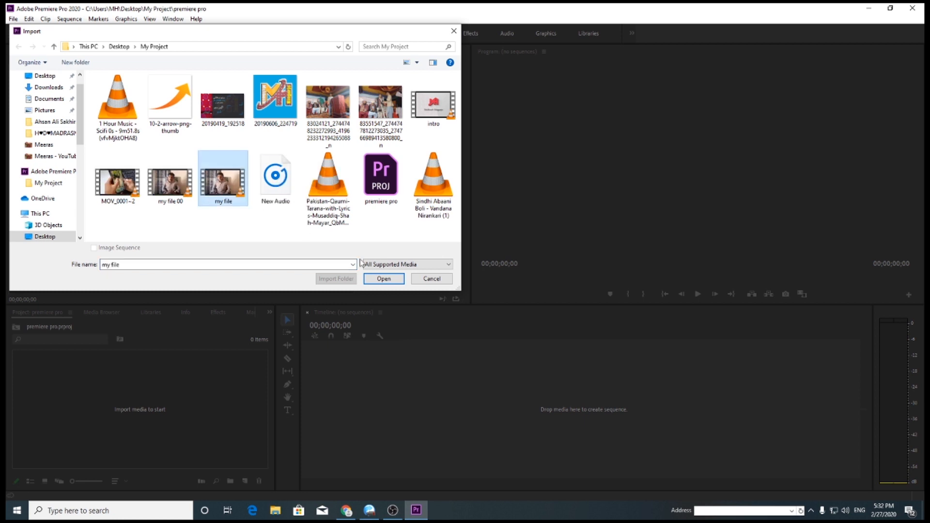
{"action": "left_click", "coordinate": [384, 279]}
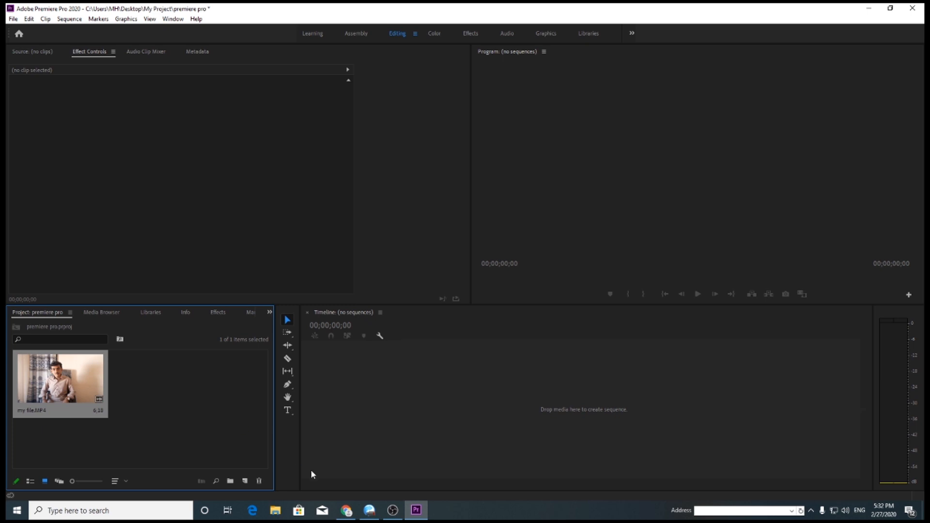
- Create a sequence directly from the my file.MP4 clip, play it, and delete that sequence from the project
{"action": "left_click_drag", "start_coordinate": [75, 377], "coordinate": [438, 376]}
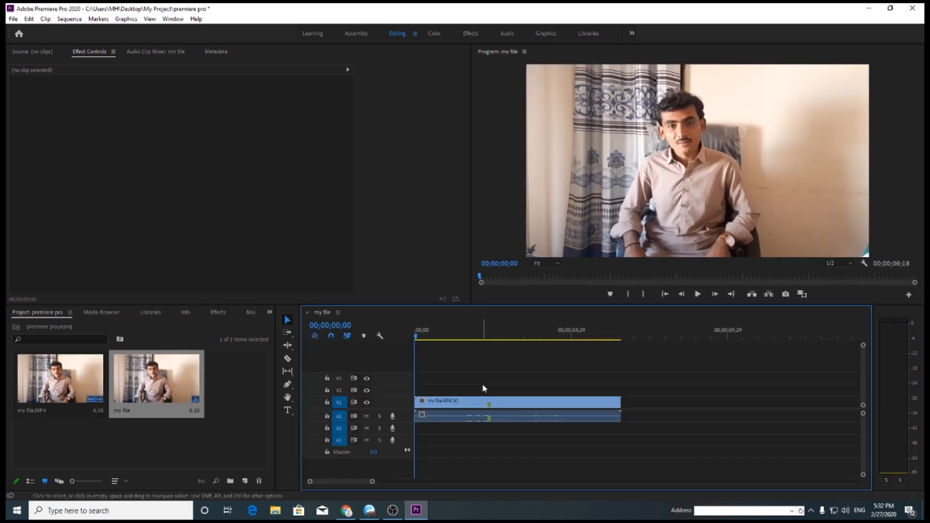
{"action": "left_click", "coordinate": [698, 294]}
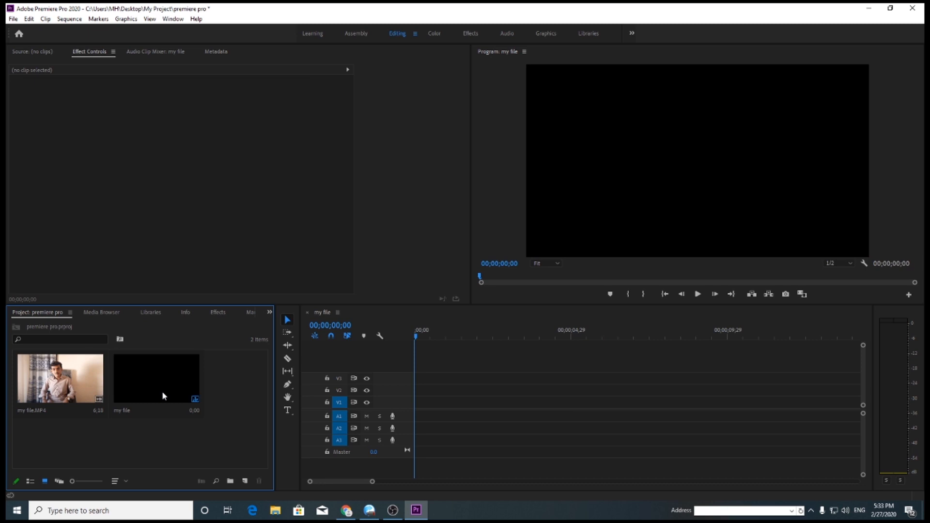
{"action": "key", "text": "Delete"}
- Create a new sequence named my video with the ARRI 1080p 23.976 preset
{"action": "right_click", "coordinate": [169, 403]}
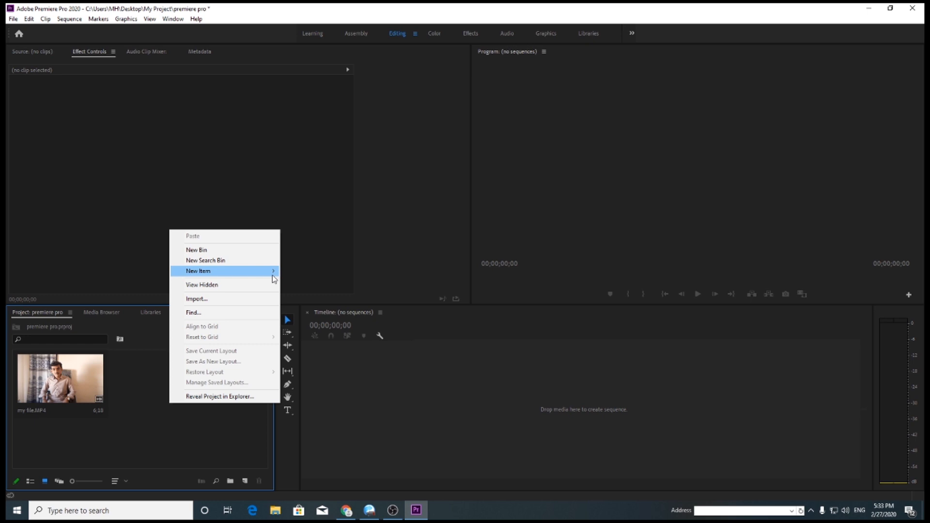
{"action": "mouse_move", "coordinate": [275, 278]}
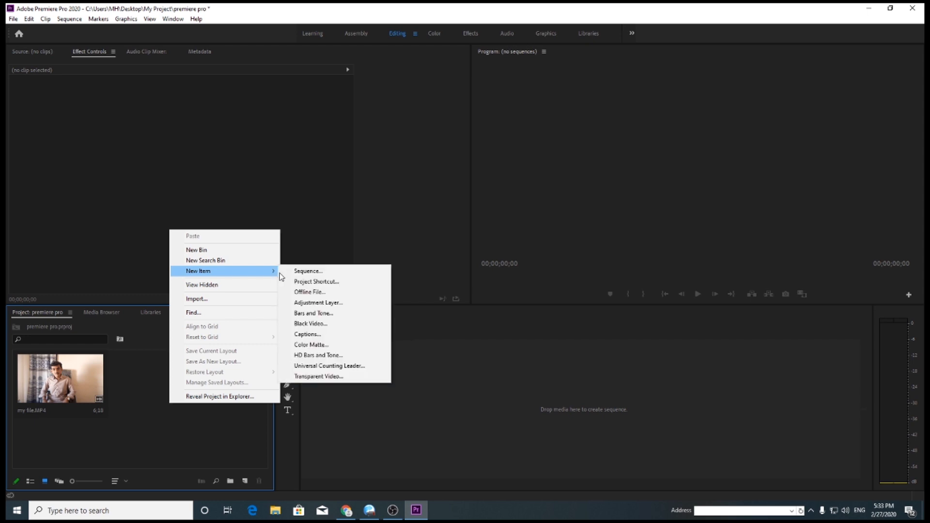
{"action": "left_click", "coordinate": [323, 273]}
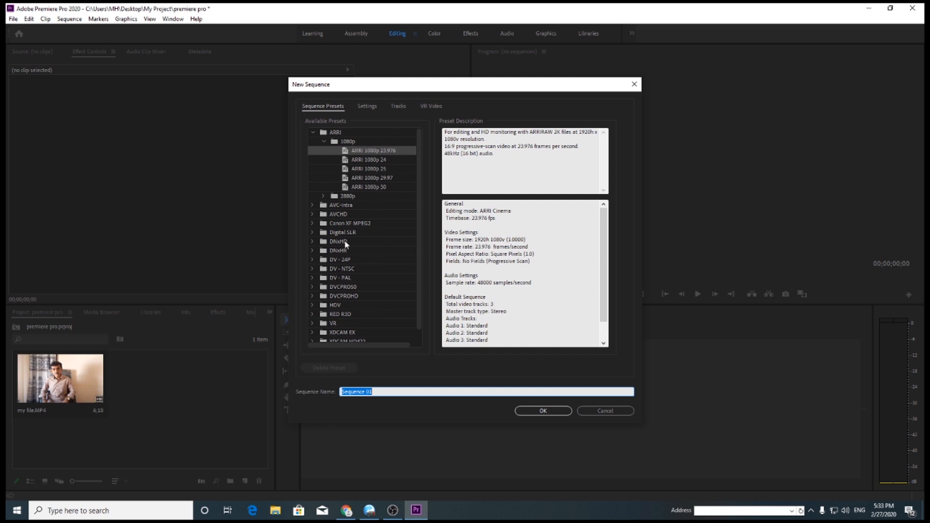
{"action": "scroll", "coordinate": [342, 319], "scroll_direction": "down", "scroll_amount": 1}
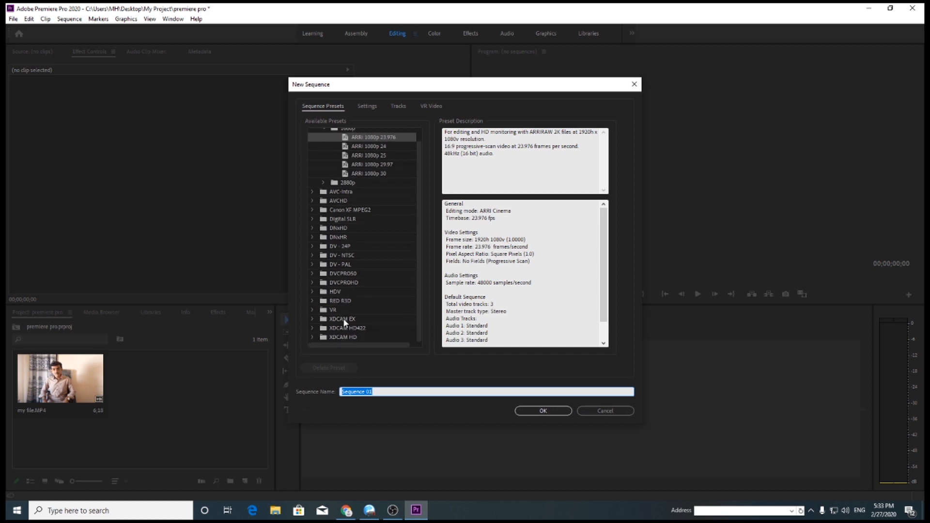
{"action": "scroll", "coordinate": [344, 319], "scroll_direction": "up", "scroll_amount": 1}
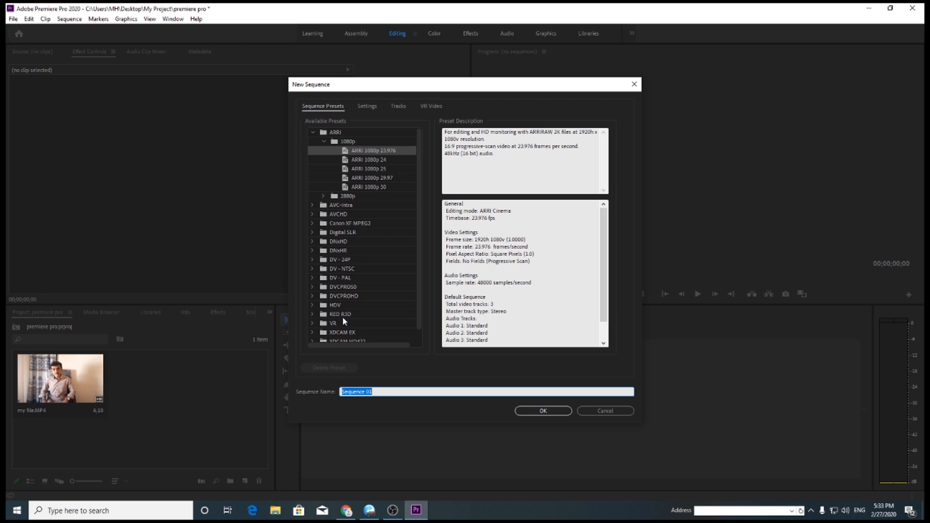
{"action": "left_click", "coordinate": [324, 196]}
{"action": "left_click", "coordinate": [323, 196]}
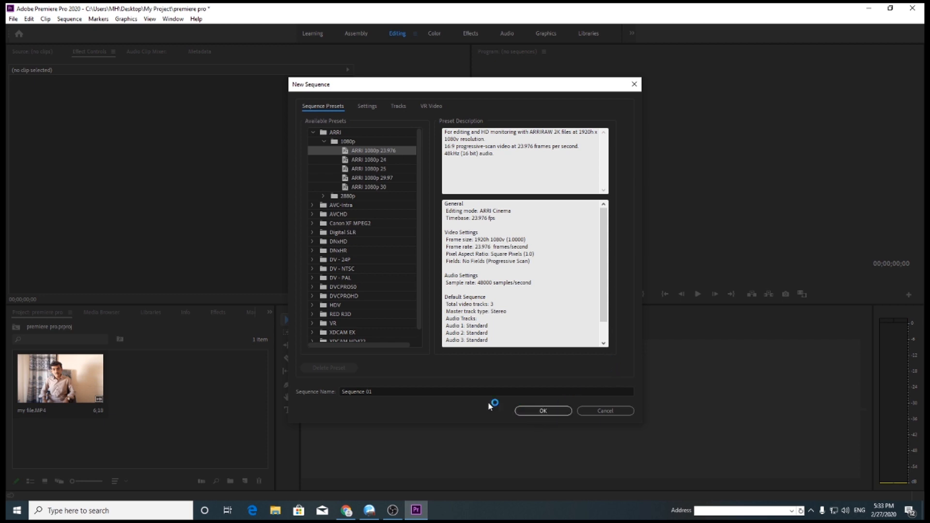
{"action": "left_click", "coordinate": [377, 390]}
{"action": "left_click_drag", "start_coordinate": [382, 391], "coordinate": [286, 383]}
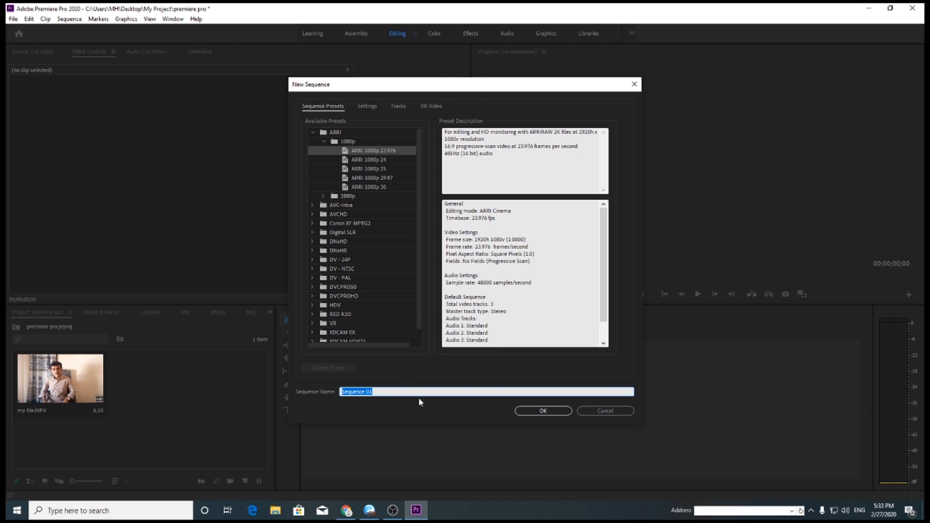
{"action": "type", "text": "my video"}
{"action": "key", "text": "Return"}
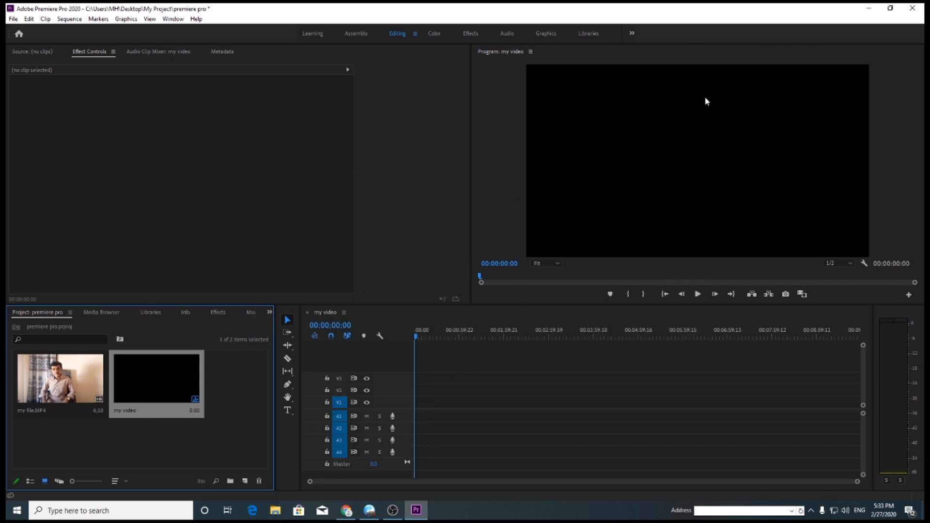
- Open my file.MP4 in the Source monitor and move its playhead to the start of the clip
{"action": "left_click", "coordinate": [53, 376]}
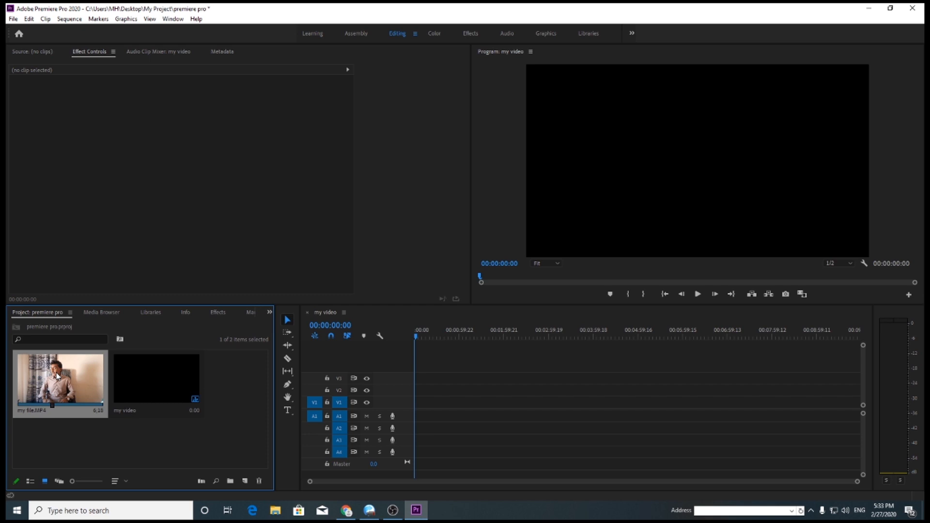
{"action": "double_click", "coordinate": [57, 377]}
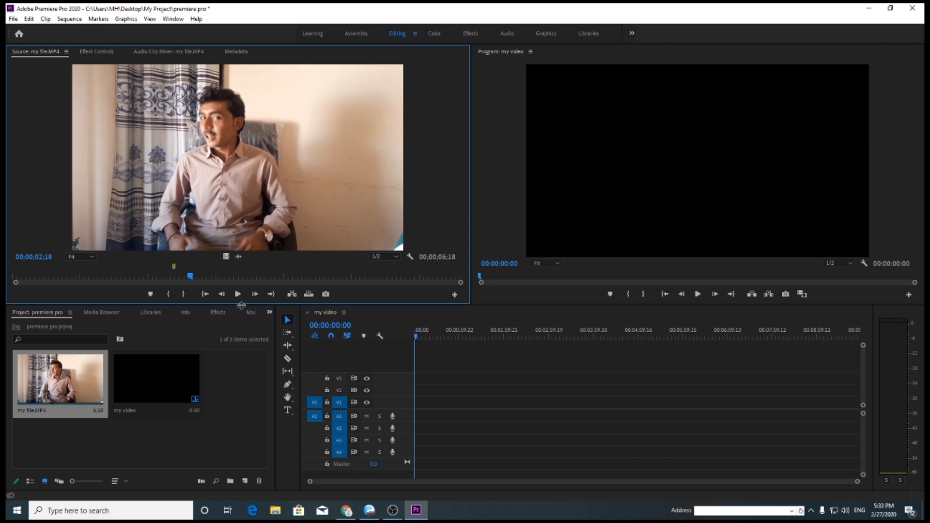
{"action": "left_click", "coordinate": [204, 294]}
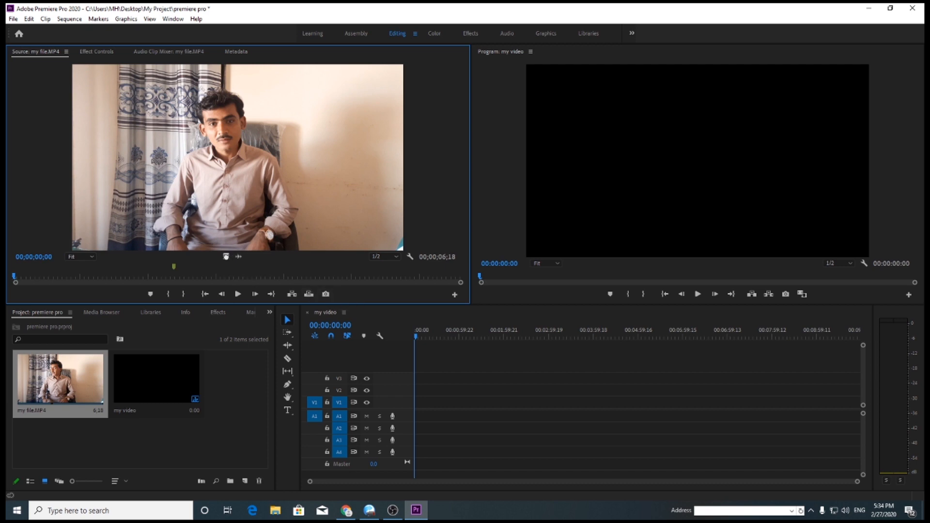
- Try placing only the clip's video at the start of track V1 with existing sequence settings kept, preview it, and undo the placement
{"action": "left_click_drag", "start_coordinate": [444, 318], "coordinate": [492, 391]}
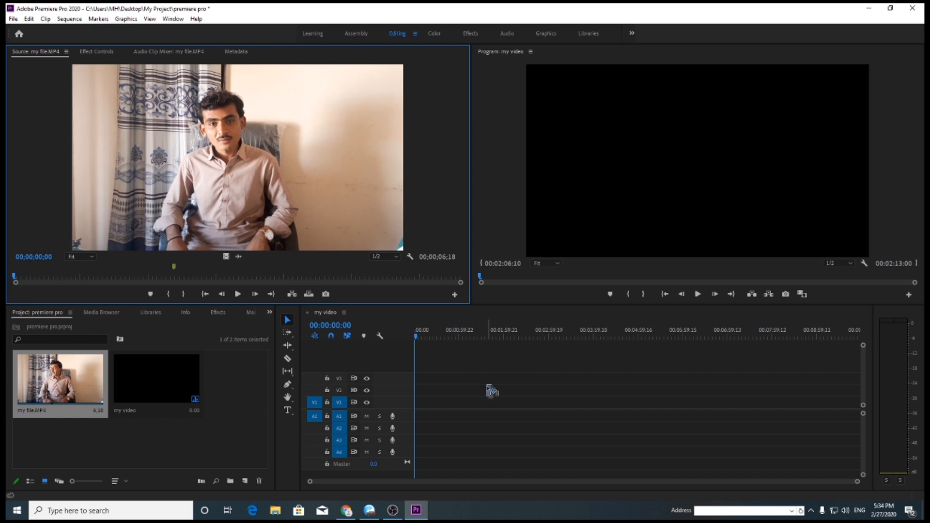
{"action": "left_click_drag", "start_coordinate": [492, 391], "coordinate": [492, 392]}
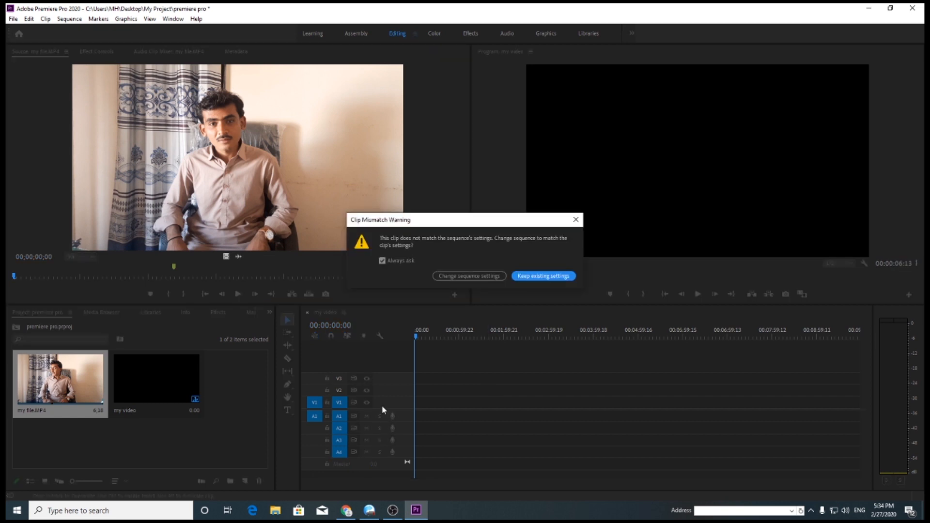
{"action": "left_click", "coordinate": [540, 277]}
{"action": "left_click", "coordinate": [541, 278]}
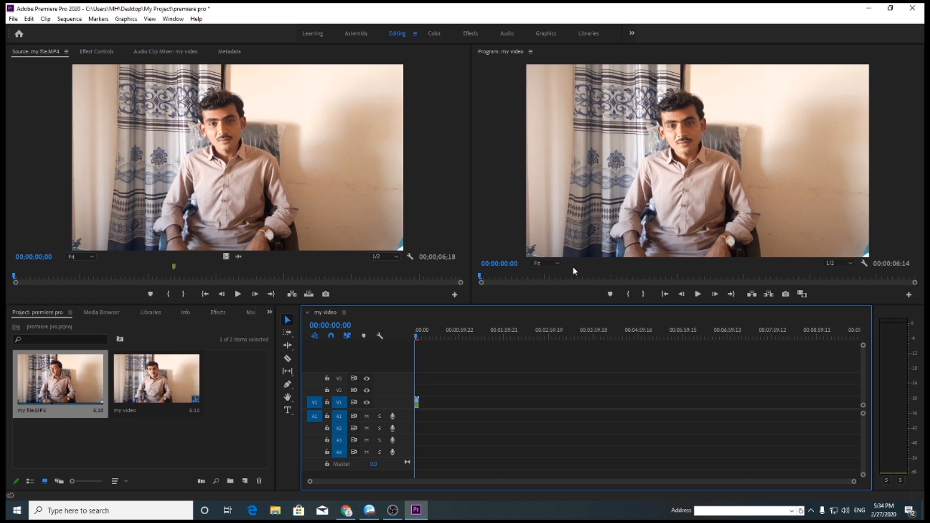
{"action": "left_click", "coordinate": [698, 294]}
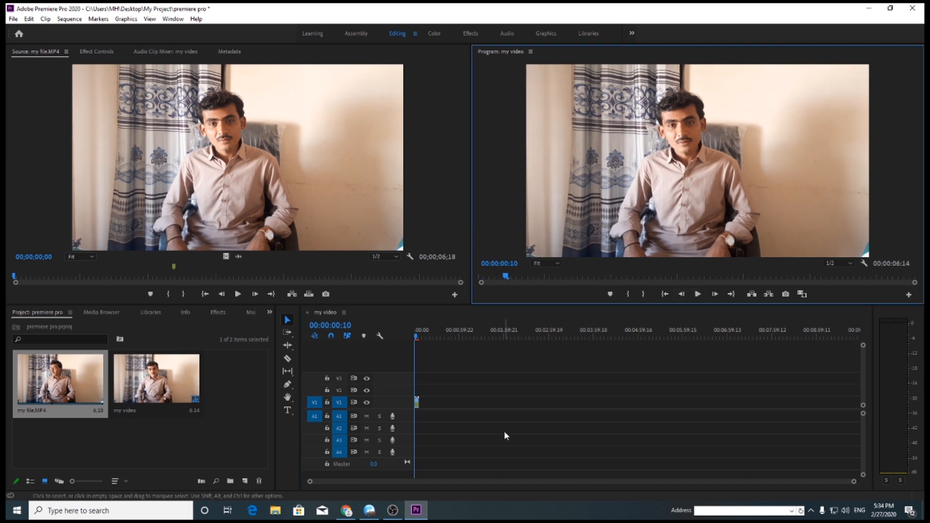
{"action": "key", "text": "ctrl+z"}
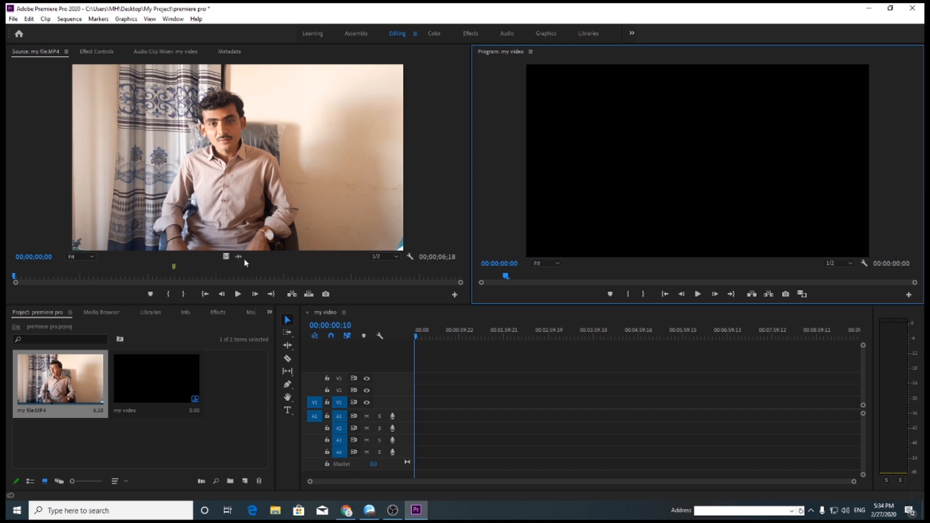
- Try placing only the clip's audio at the start of track A3, and undo the placement
{"action": "left_click_drag", "start_coordinate": [241, 257], "coordinate": [415, 440]}
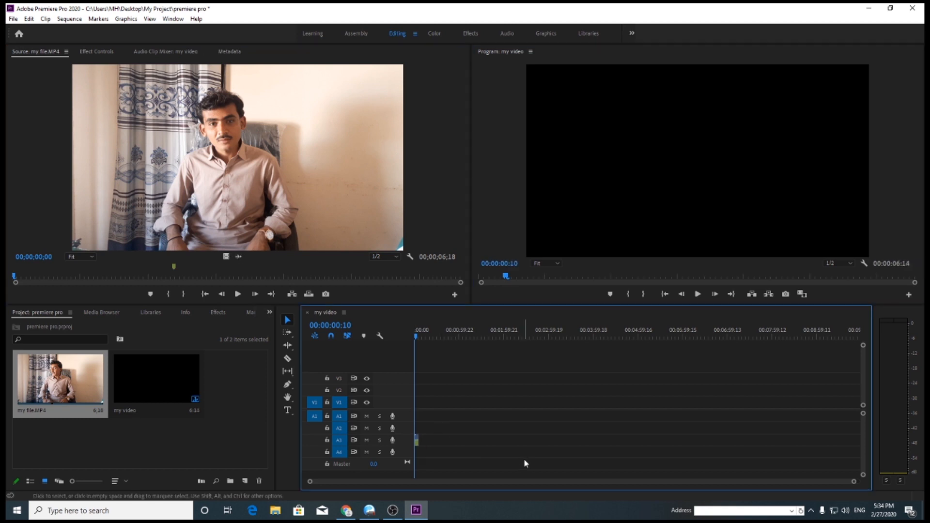
{"action": "key", "text": "ctrl+z"}
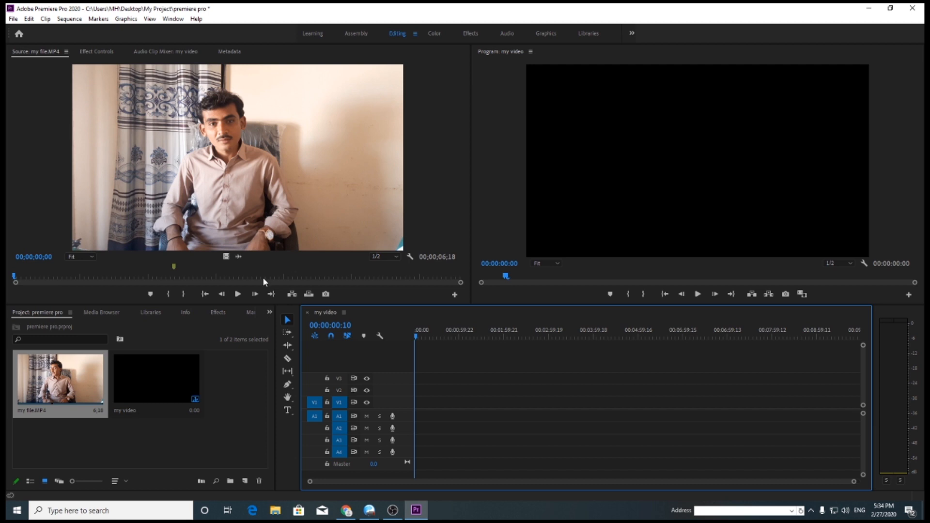
- Mark my file.MP4 from 00;00;00;14 to 00;00;04;27 and place that range at the start of V1 and A1, changing the sequence settings to match
{"action": "left_click", "coordinate": [45, 277]}
{"action": "left_click", "coordinate": [169, 294]}
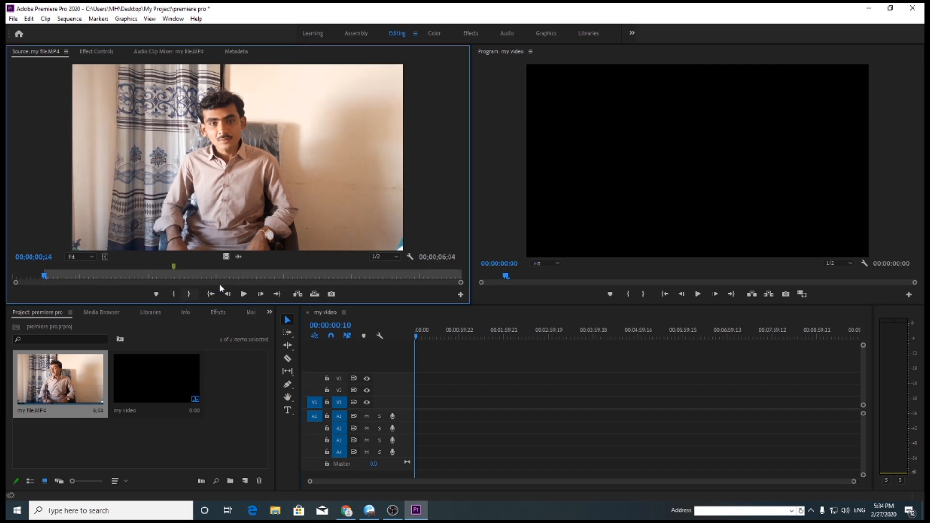
{"action": "left_click", "coordinate": [348, 275]}
{"action": "key", "text": "o"}
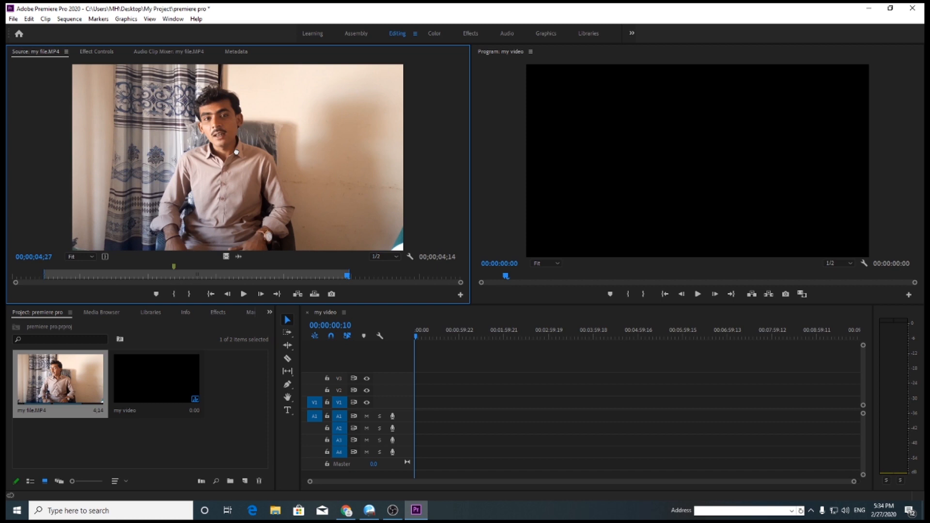
{"action": "left_click_drag", "start_coordinate": [236, 152], "coordinate": [501, 282]}
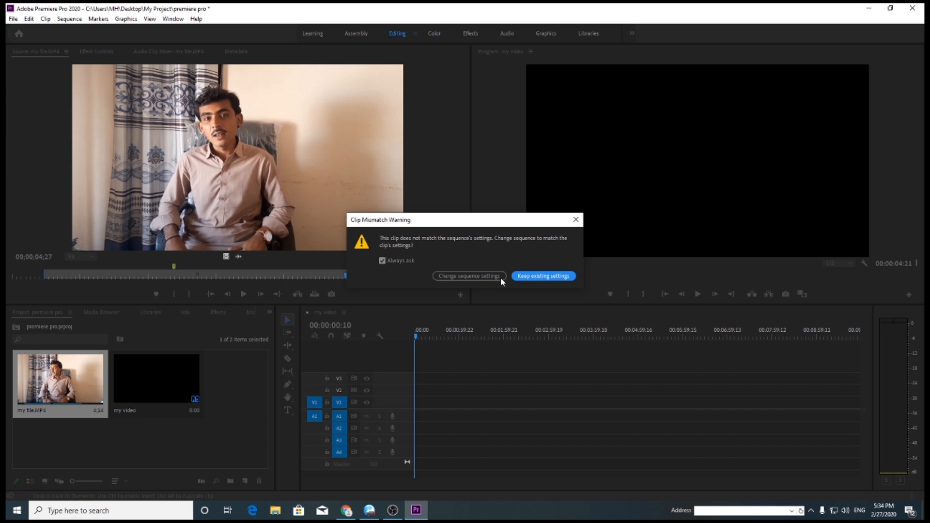
{"action": "left_click", "coordinate": [501, 277]}
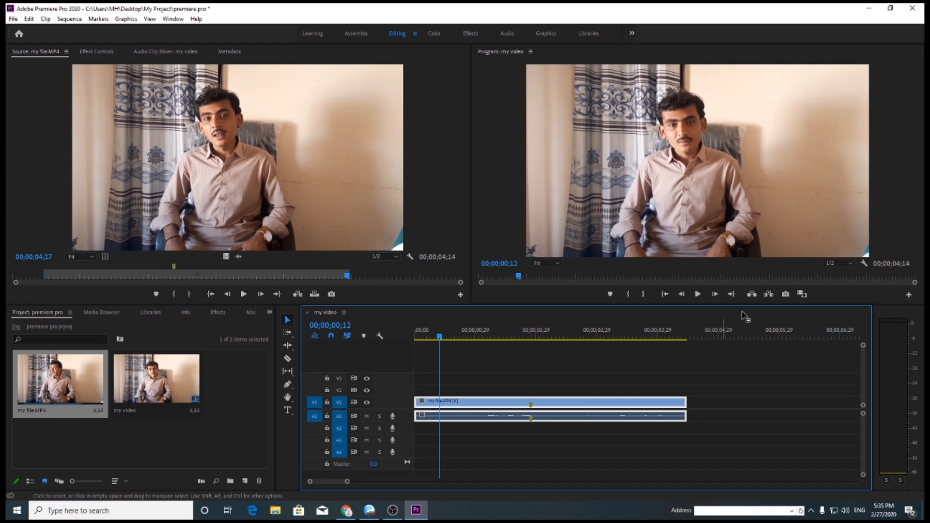
- Set the timeline clip's position to 950, 563, scale to 124 and rotation to 2°, and keyframe its opacity at 100% at 00;00;01;11
{"action": "left_click", "coordinate": [695, 156]}
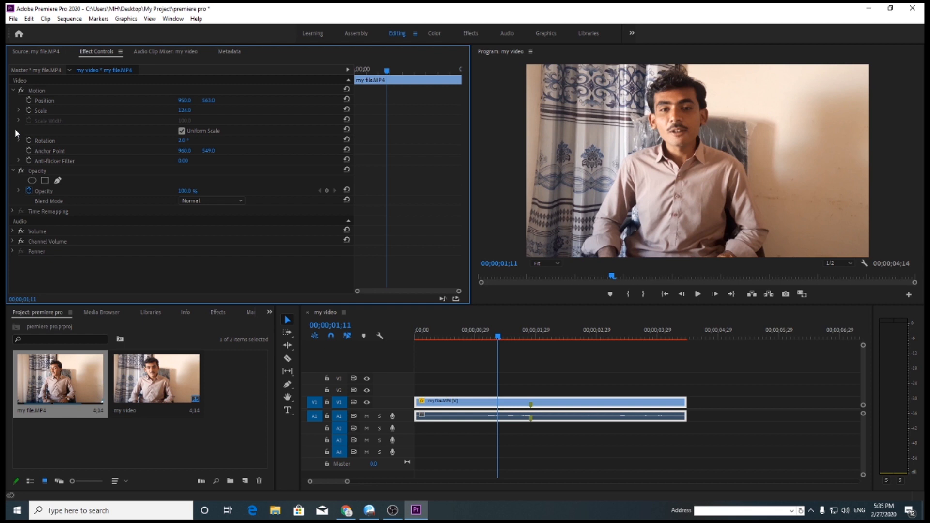
{"action": "left_click_drag", "start_coordinate": [188, 191], "coordinate": [192, 192]}
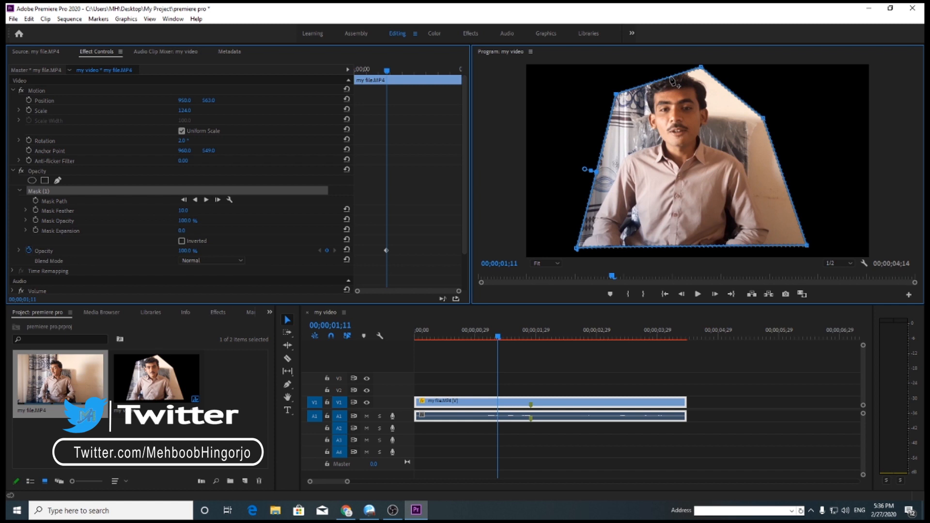
- Unlink the clip's video and audio on the timeline and open the available options for the audio clip on A1
{"action": "right_click", "coordinate": [508, 420]}
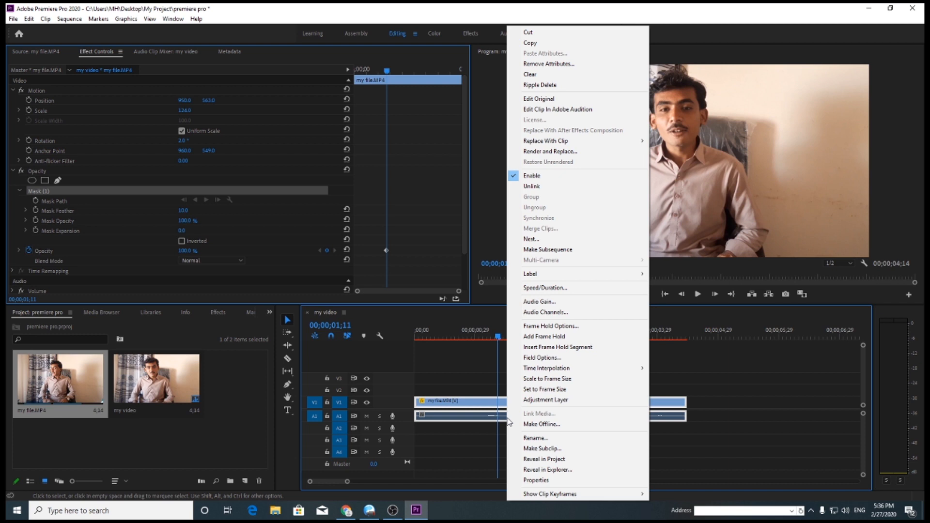
{"action": "right_click", "coordinate": [545, 417]}
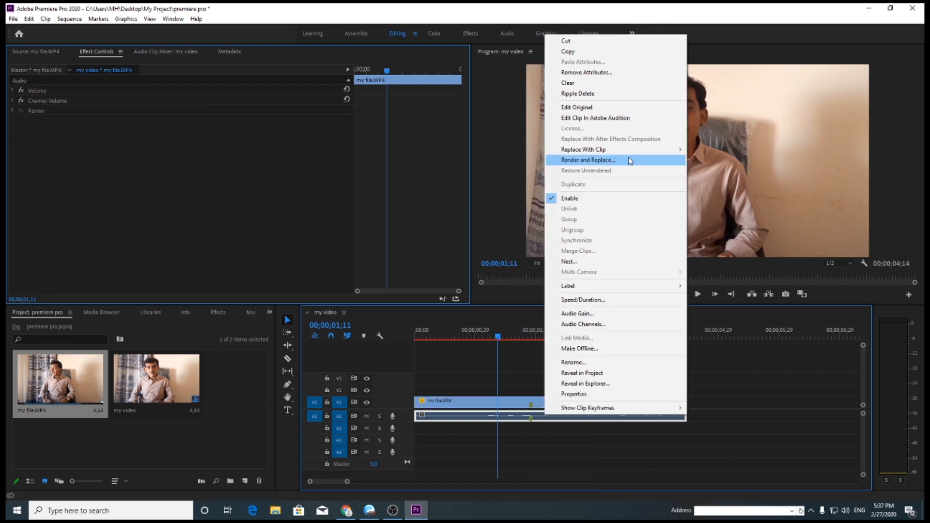